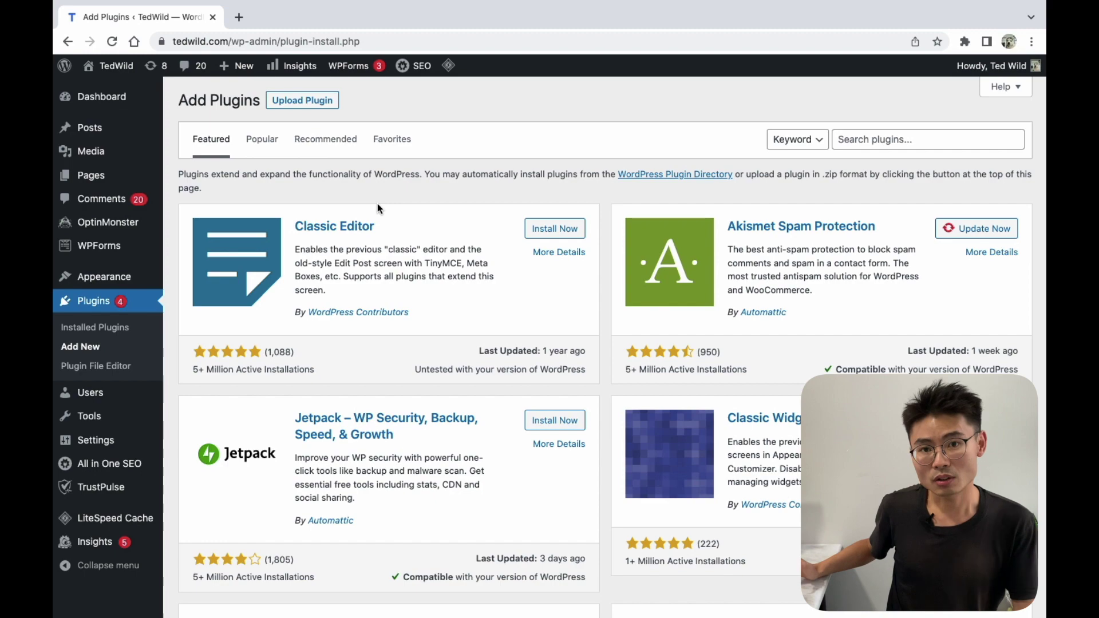
# Step: Browse the featured plugins offered for installation on the Add Plugins page
pyautogui.scroll(-9, 376, 204)
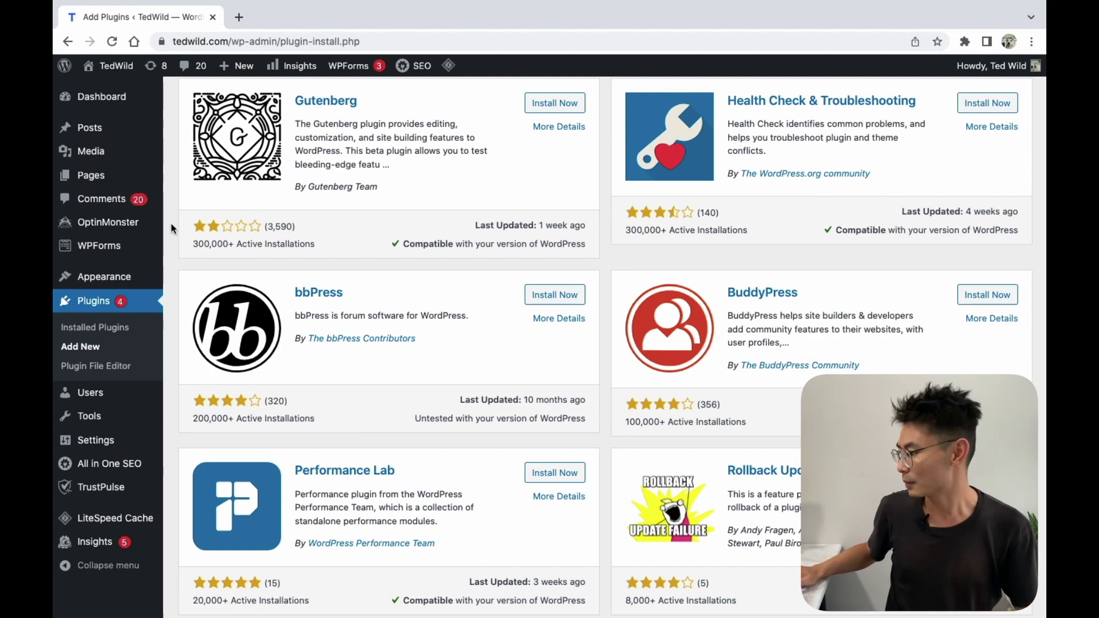
pyautogui.scroll(10, 171, 226)
pyautogui.scroll(-2, 170, 226)
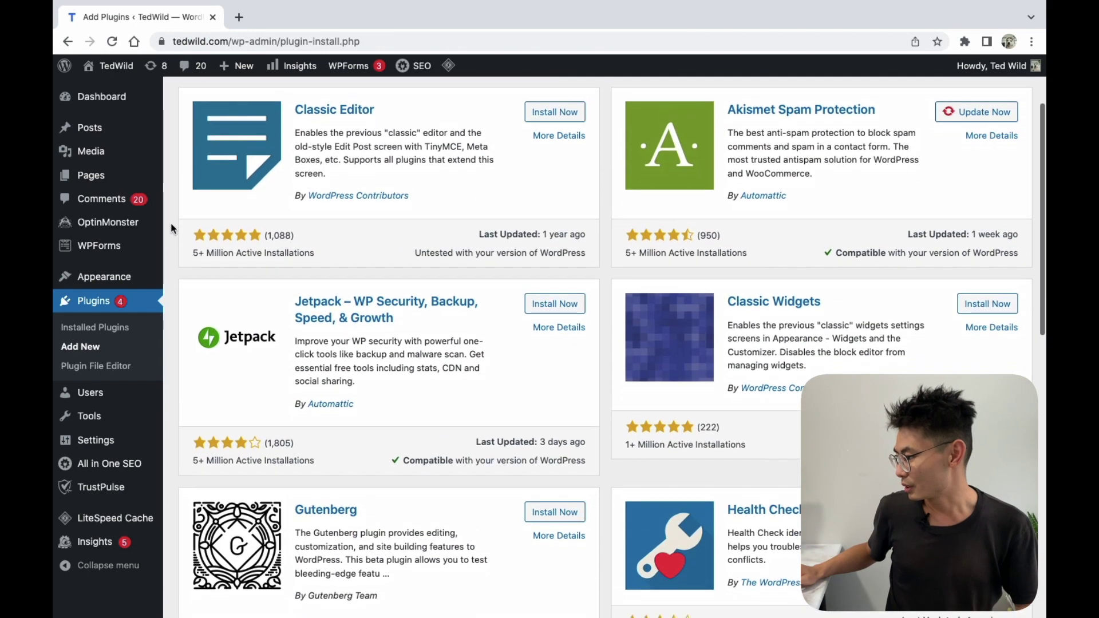
pyautogui.scroll(-1, 170, 228)
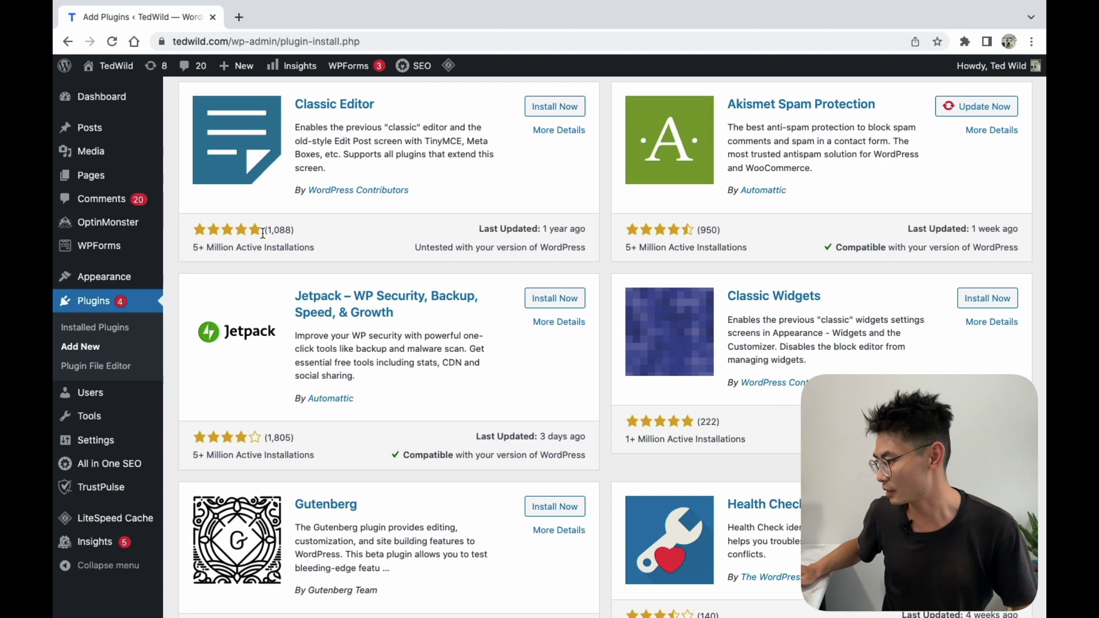
pyautogui.scroll(-7, 271, 232)
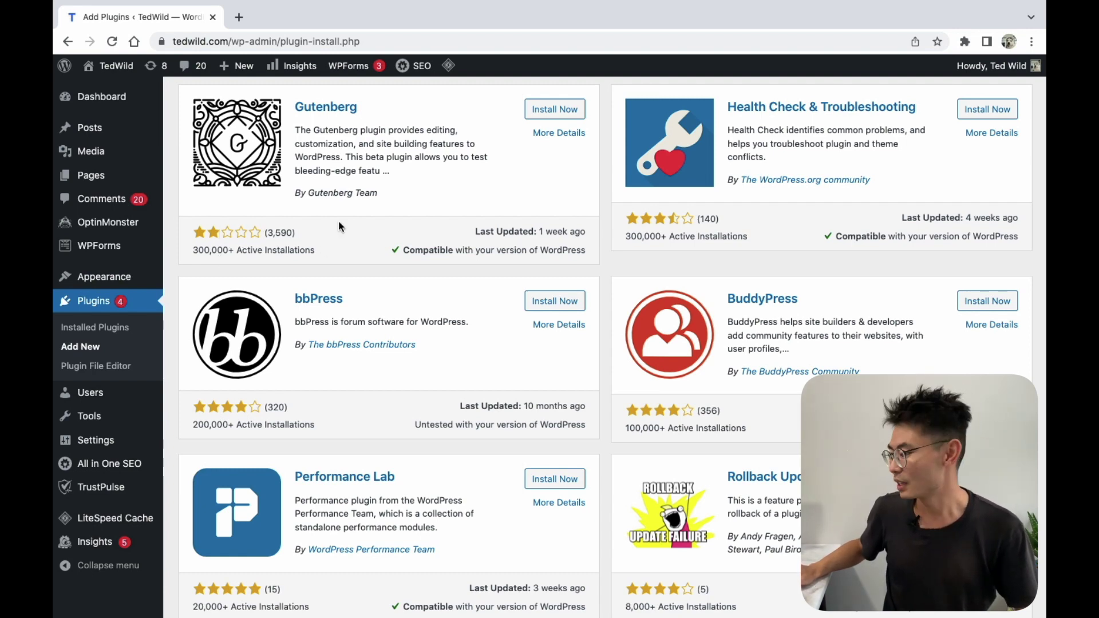
pyautogui.scroll(7, 338, 221)
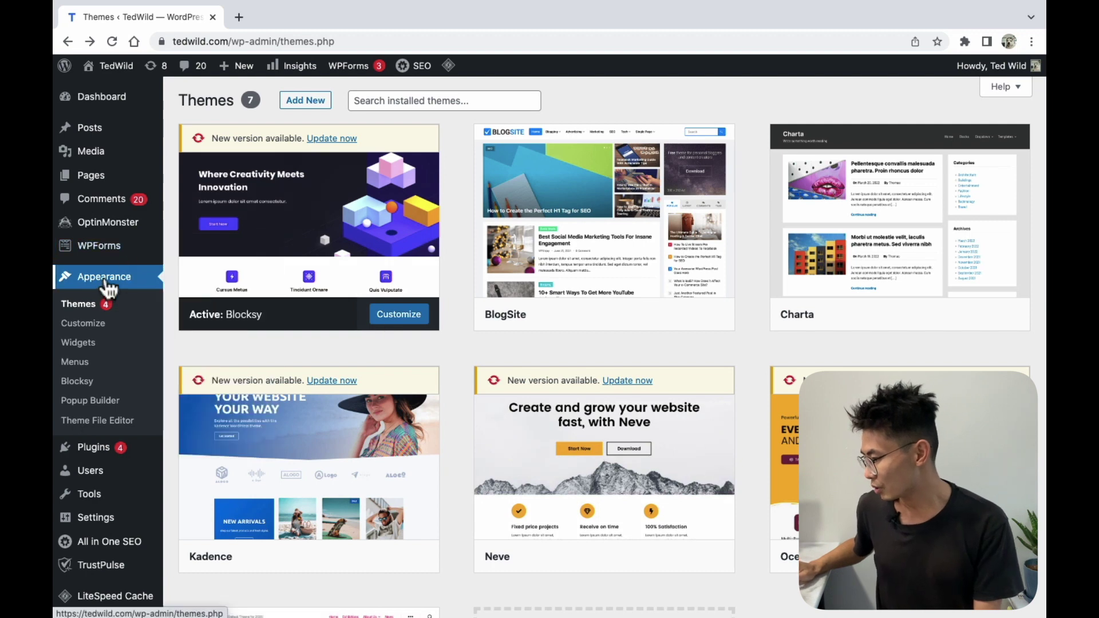
# Step: Check the option to add a new theme and skim Blocksy's style.css in the theme file editor
pyautogui.click(302, 106)
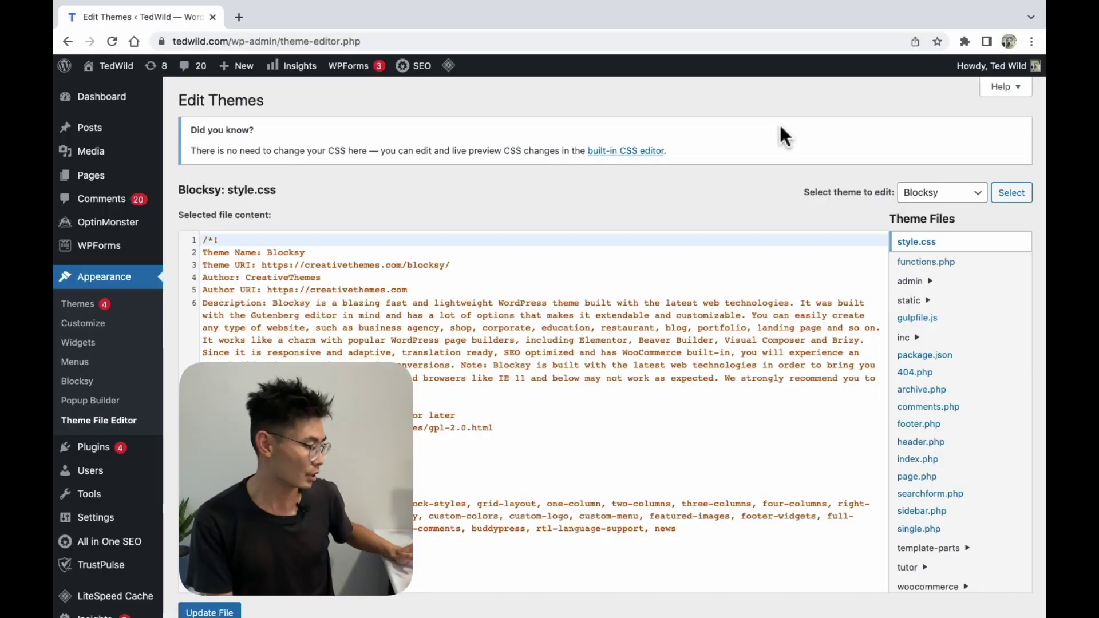
pyautogui.scroll(-2, 927, 289)
pyautogui.scroll(2, 933, 298)
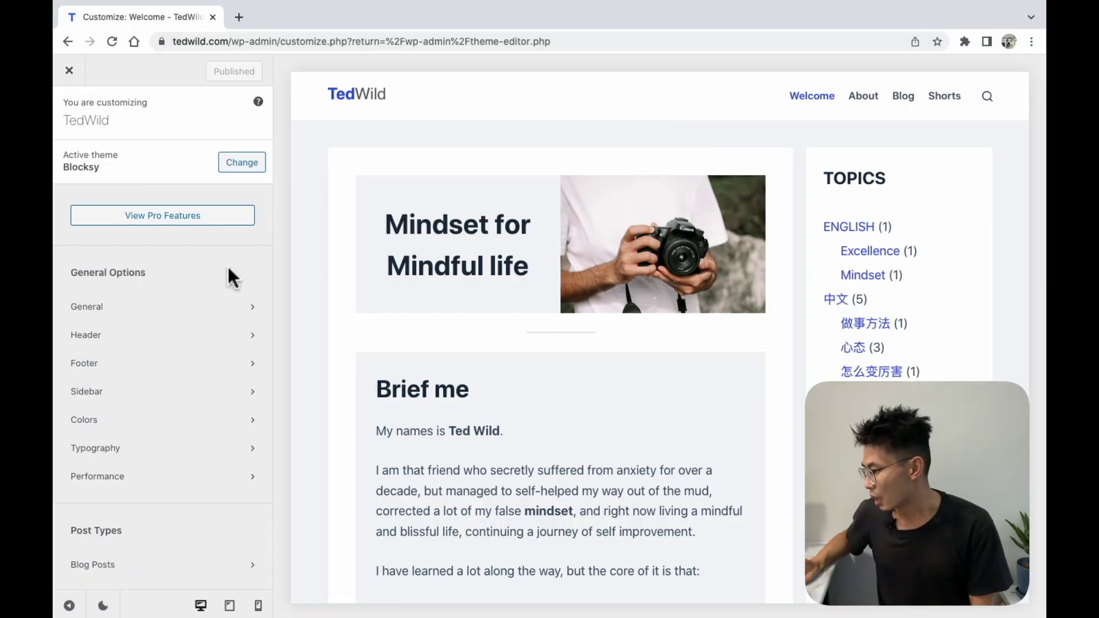
# Step: Review the General Options, Post Types and Core sections available in the Blocksy customizer
pyautogui.scroll(-6, 230, 272)
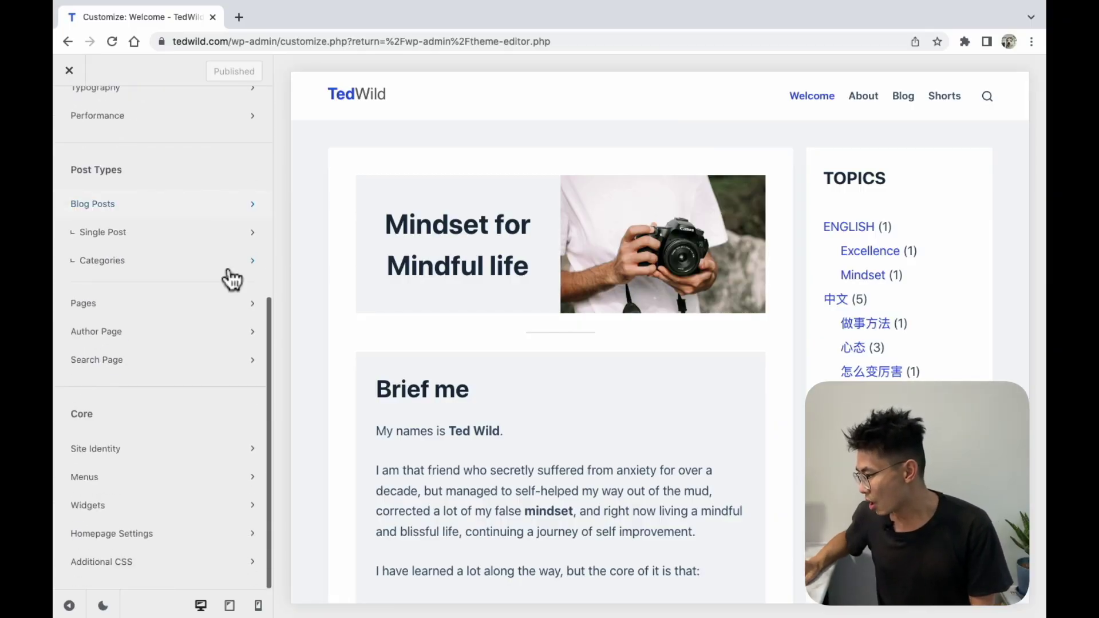
pyautogui.scroll(6, 233, 277)
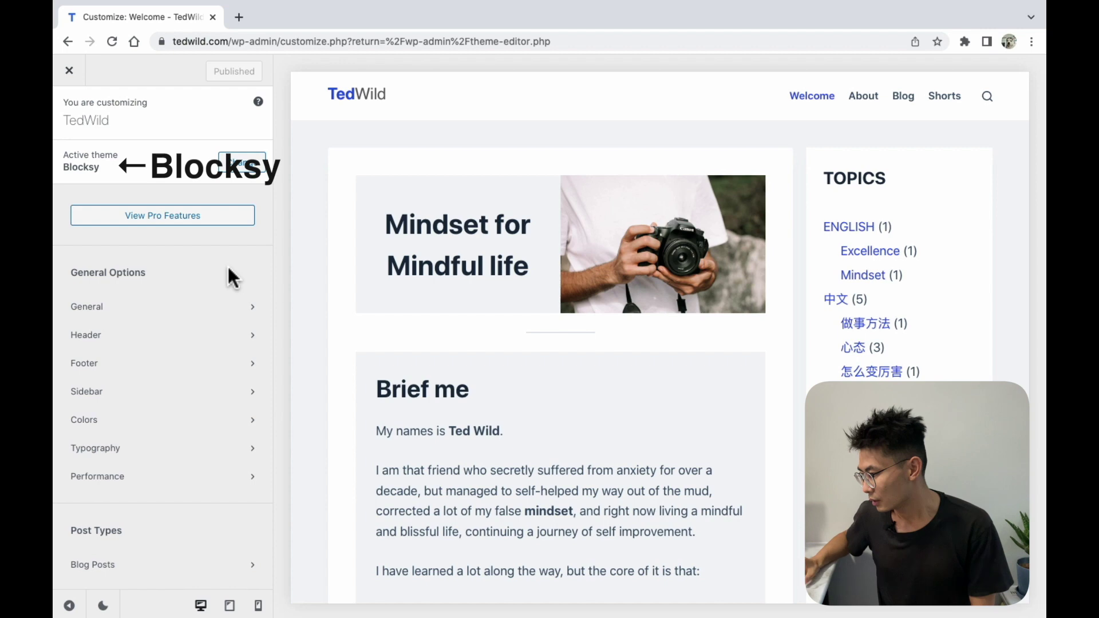
pyautogui.scroll(-5, 230, 274)
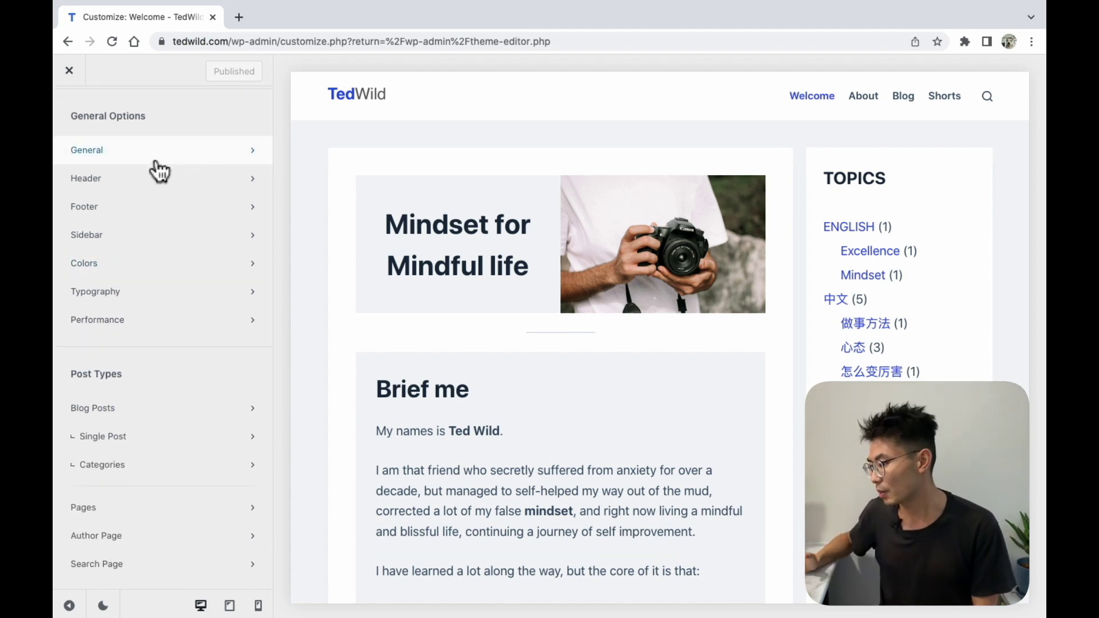
# Step: Inspect Blocksy's General settings and their Layout options, and return to the customizer's main list
pyautogui.click(134, 162)
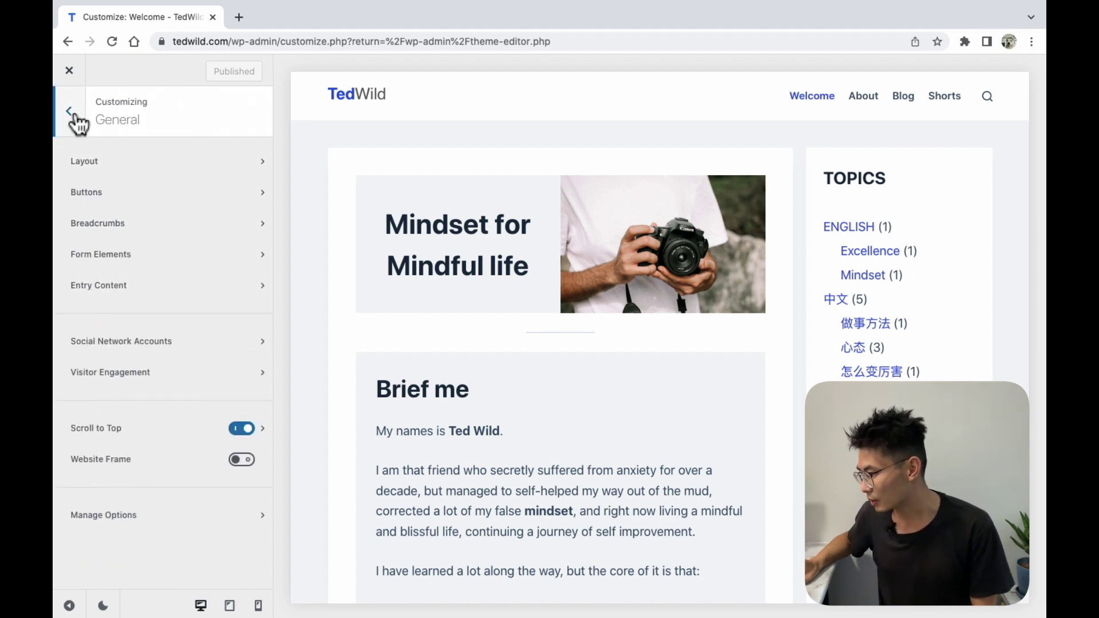
pyautogui.click(105, 163)
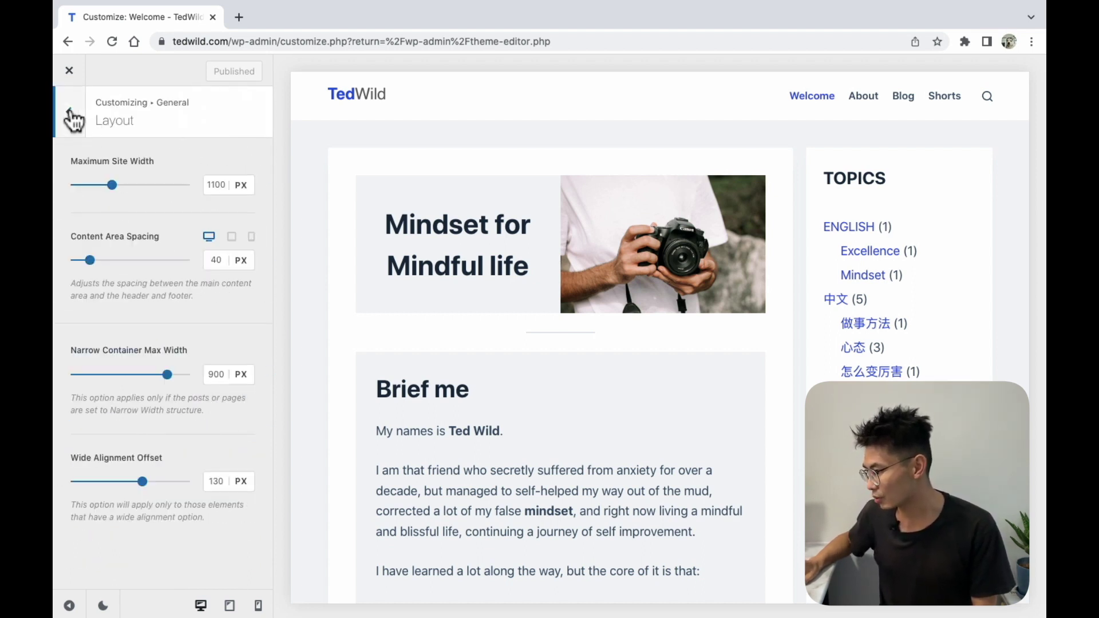
pyautogui.click(73, 119)
pyautogui.click(70, 117)
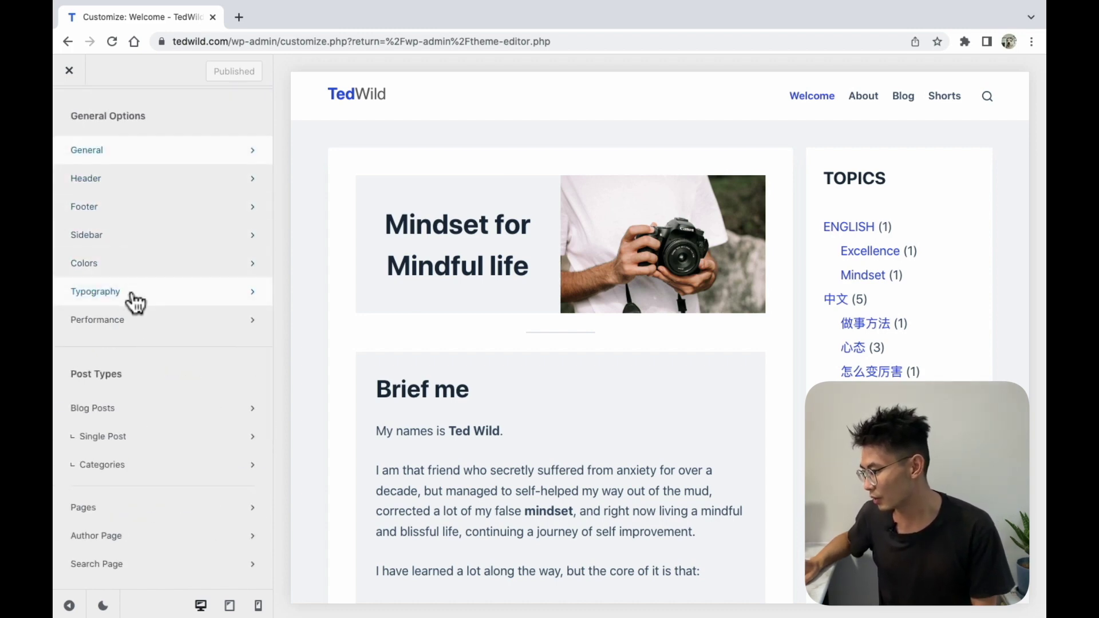
pyautogui.scroll(-4, 140, 317)
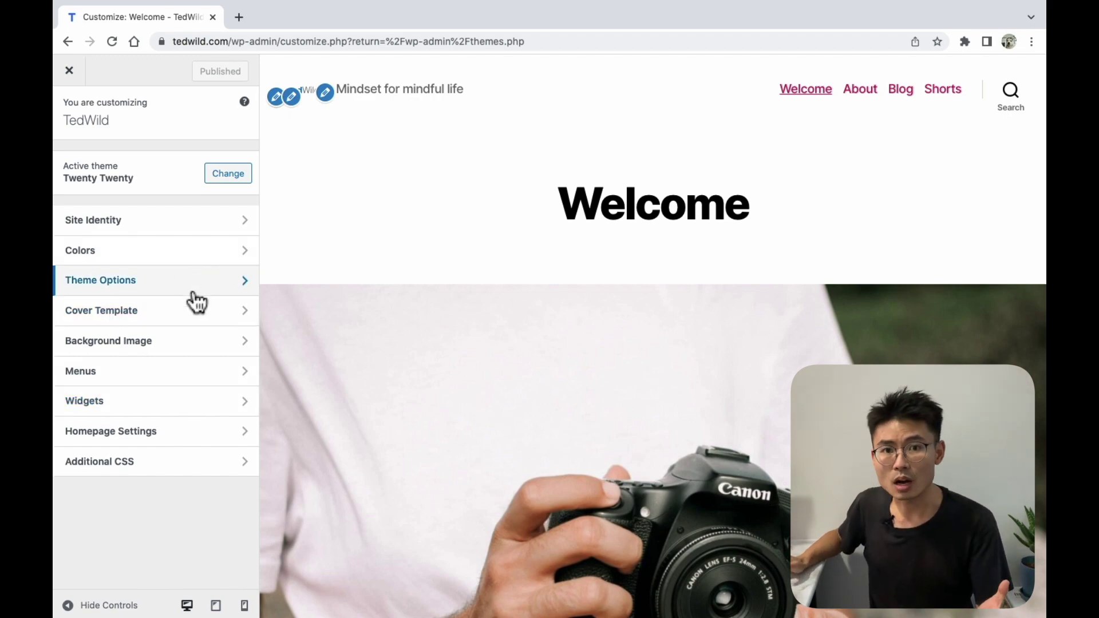
# Step: Look through the Welcome page preview in the Twenty Twenty theme's customizer
pyautogui.scroll(-20, 427, 270)
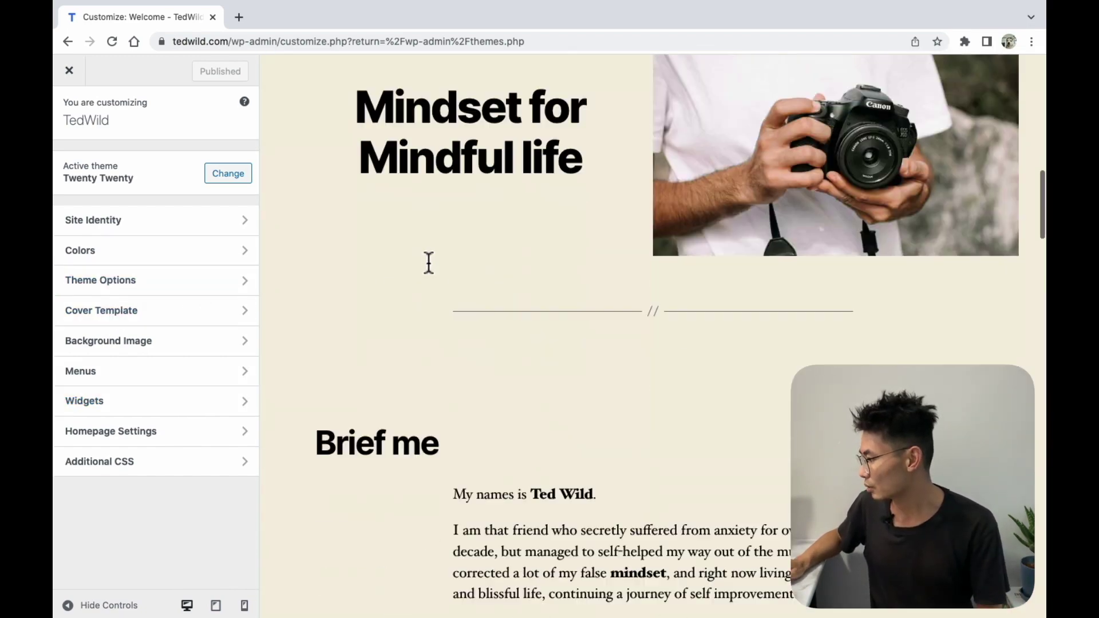
pyautogui.scroll(-5, 427, 270)
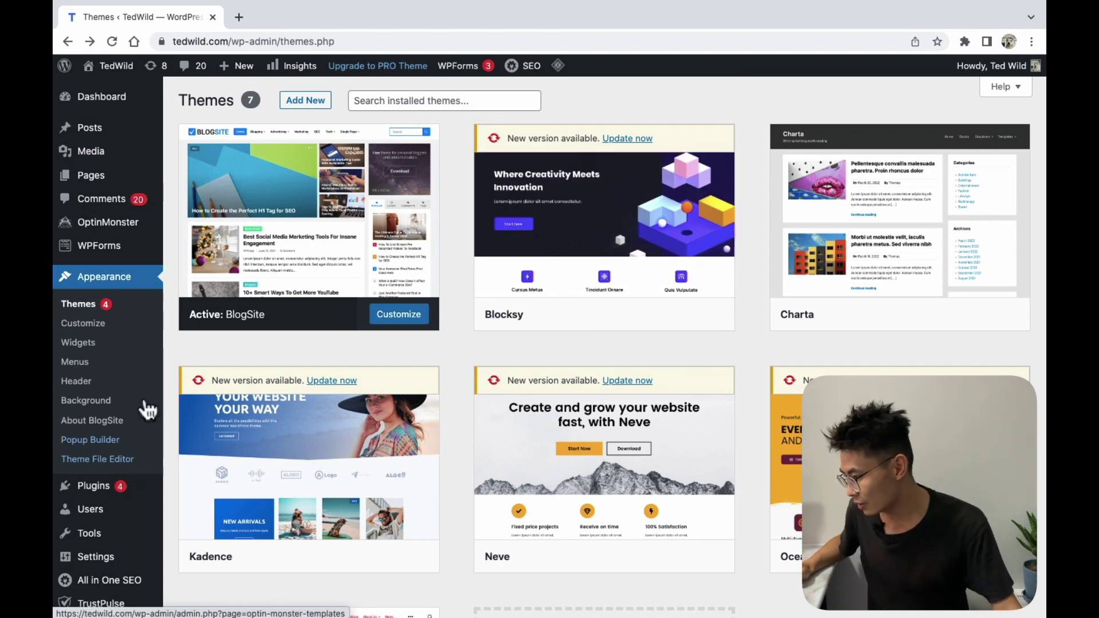
# Step: Open the customizer from the Themes page, look over the available sections, and return to the installed themes
pyautogui.click(88, 331)
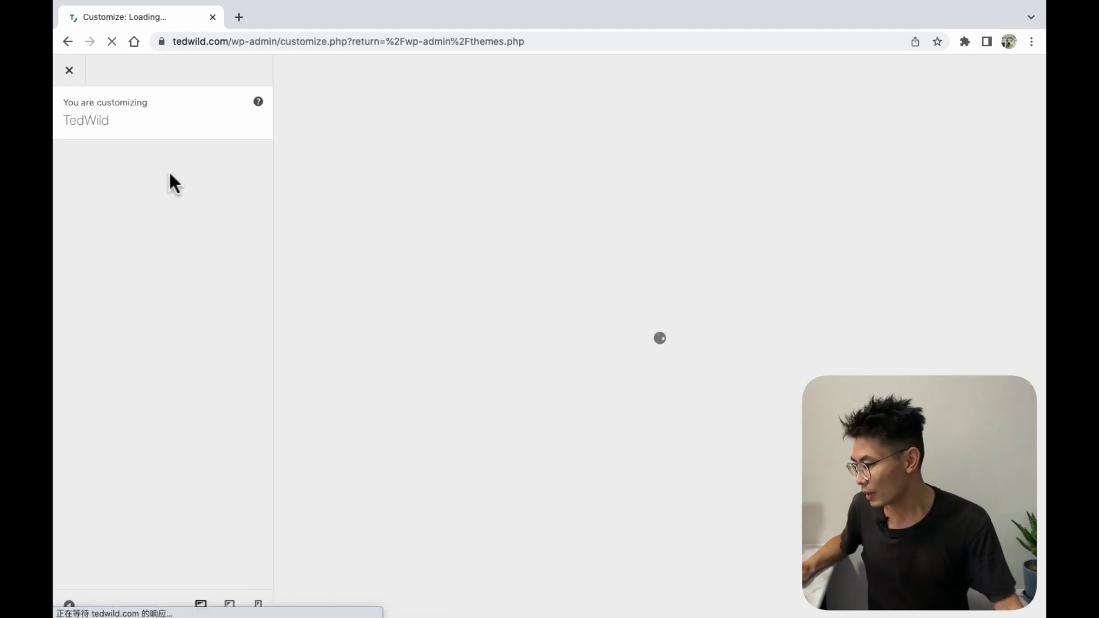
pyautogui.scroll(-6, 167, 418)
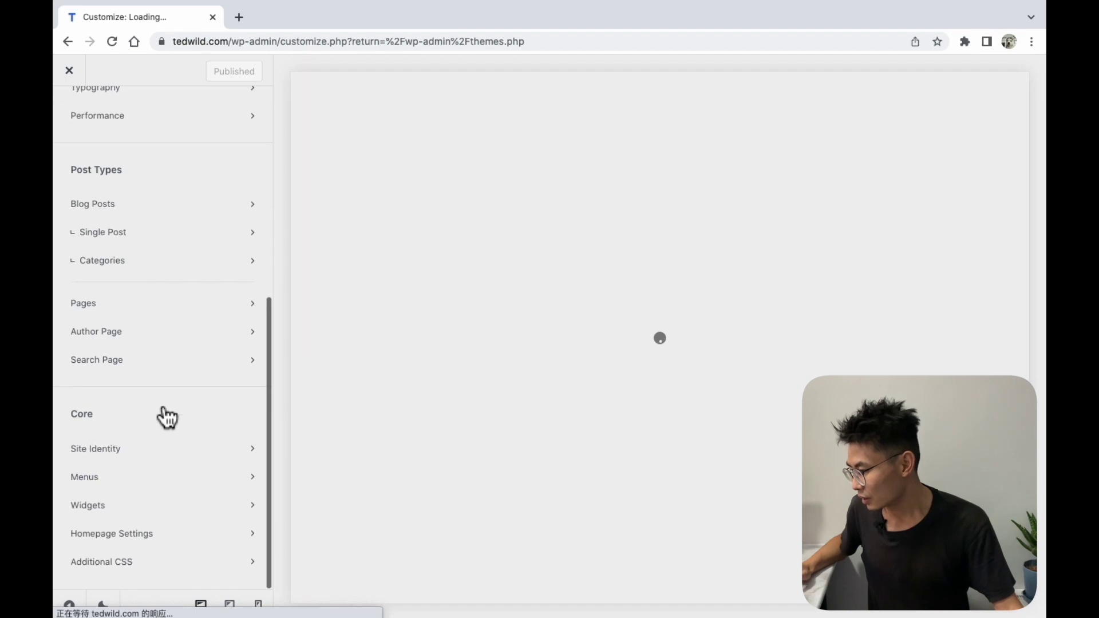
pyautogui.scroll(6, 155, 366)
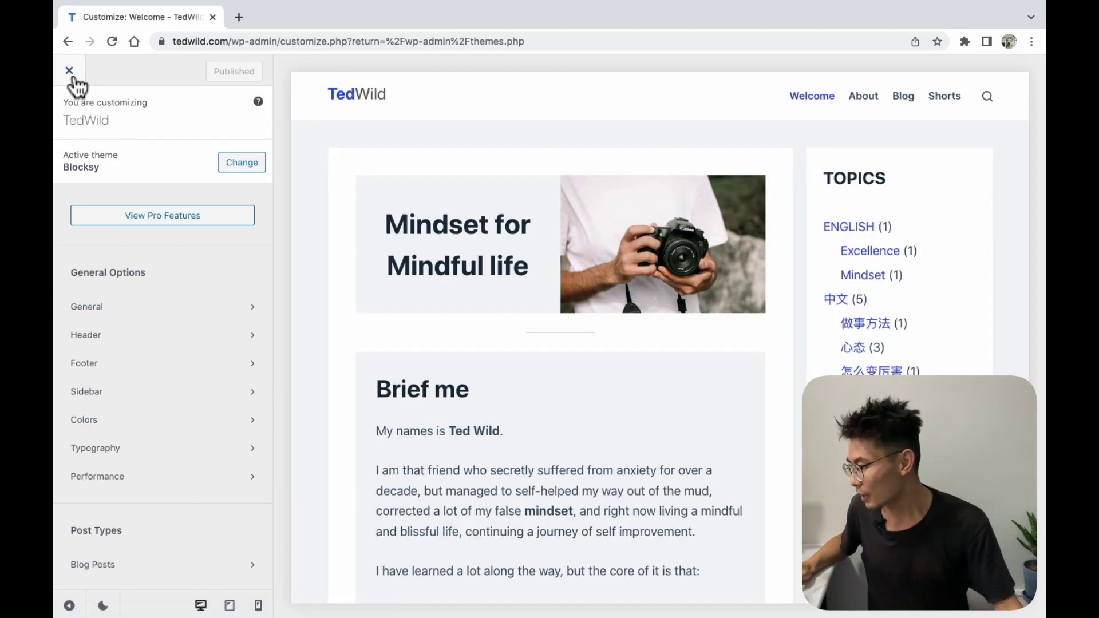
pyautogui.click(68, 41)
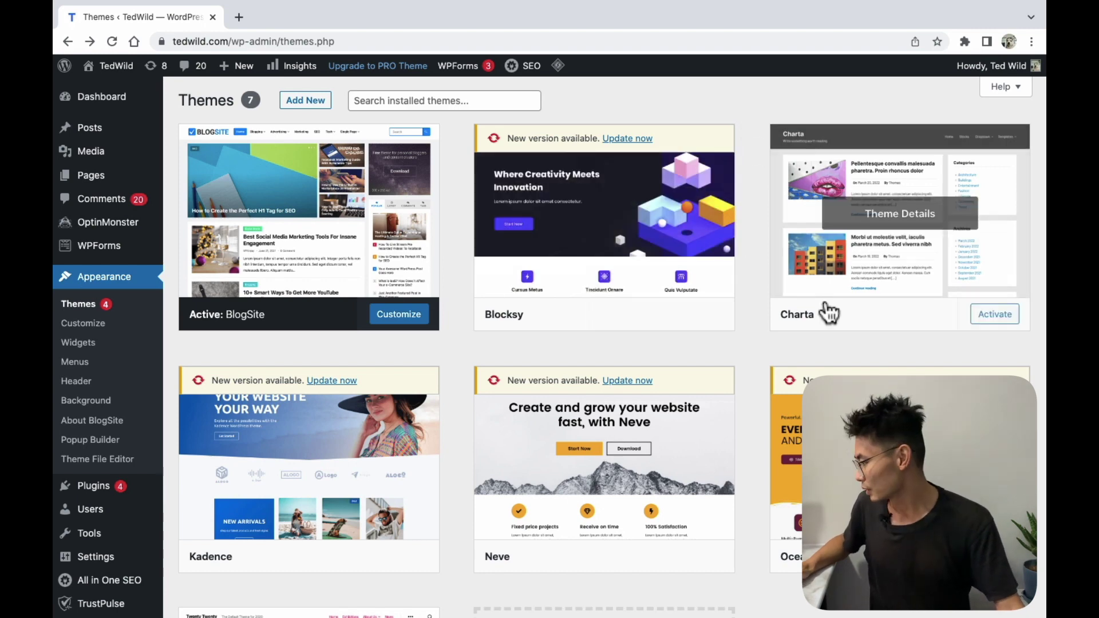
# Step: Activate the block-based Charta theme and open its beta site editor
pyautogui.moveTo(889, 252)
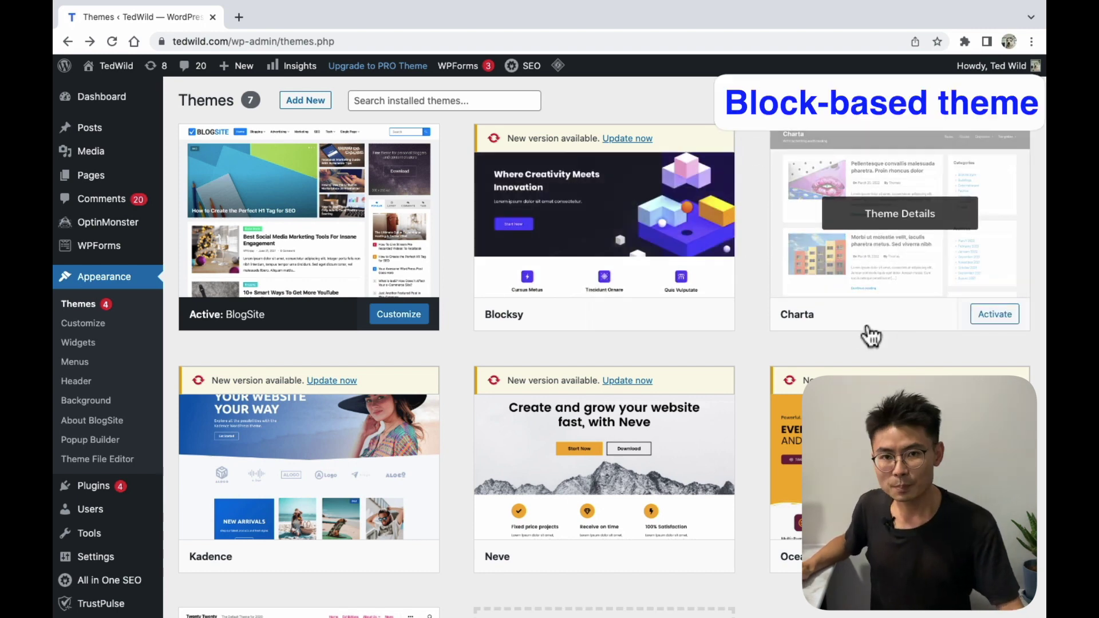
pyautogui.click(987, 318)
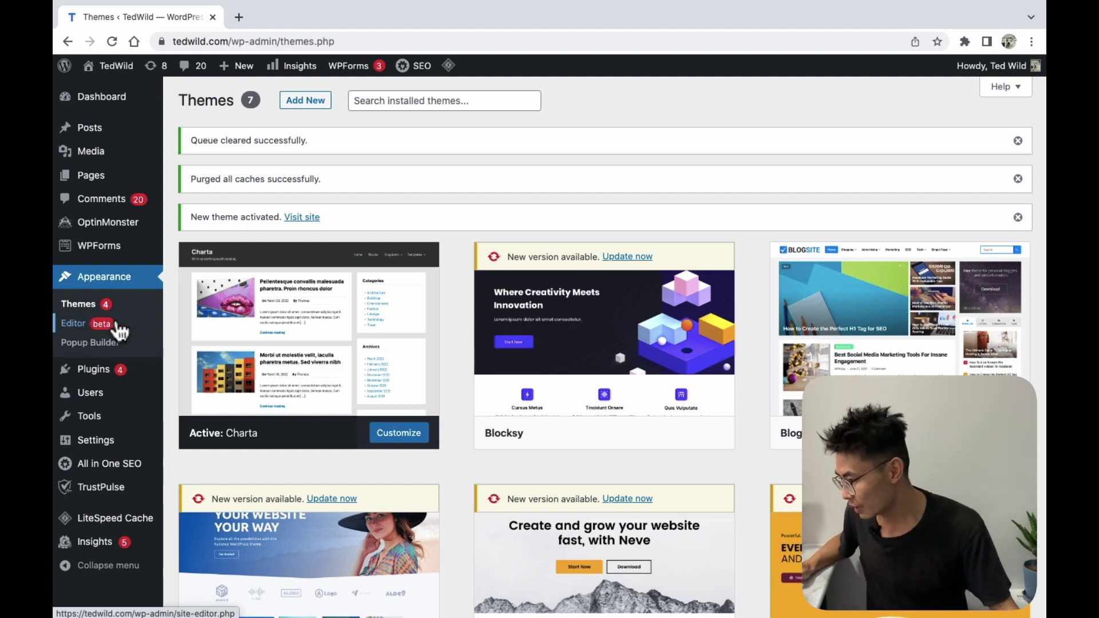
pyautogui.click(70, 331)
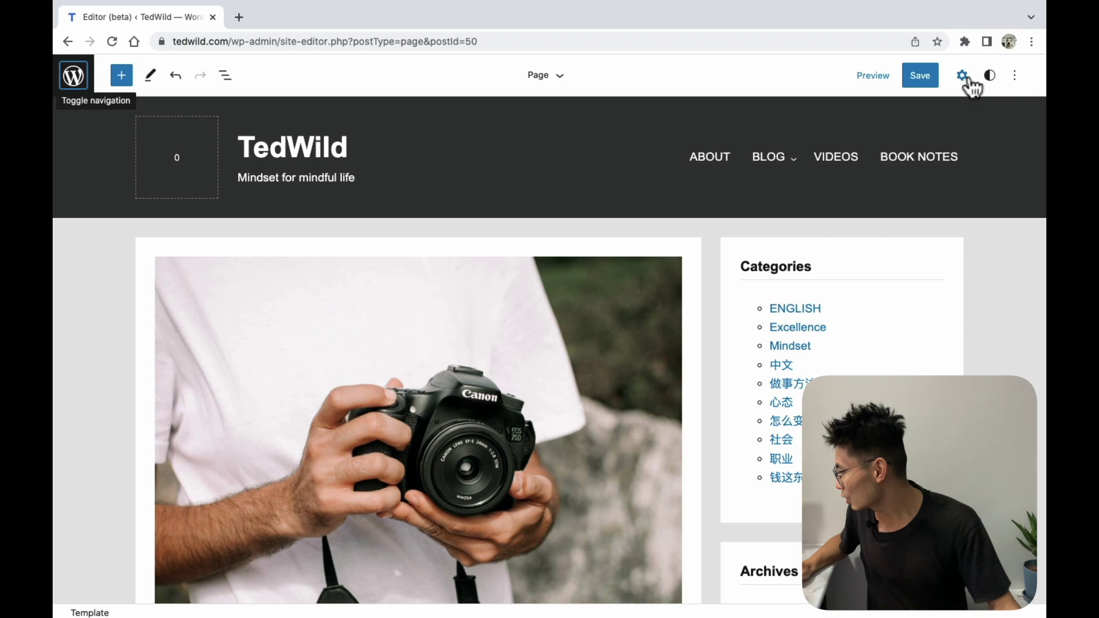
# Step: Show the site-wide Styles settings in the site editor, page through the welcome guide and close it
pyautogui.click(964, 80)
pyautogui.click(990, 75)
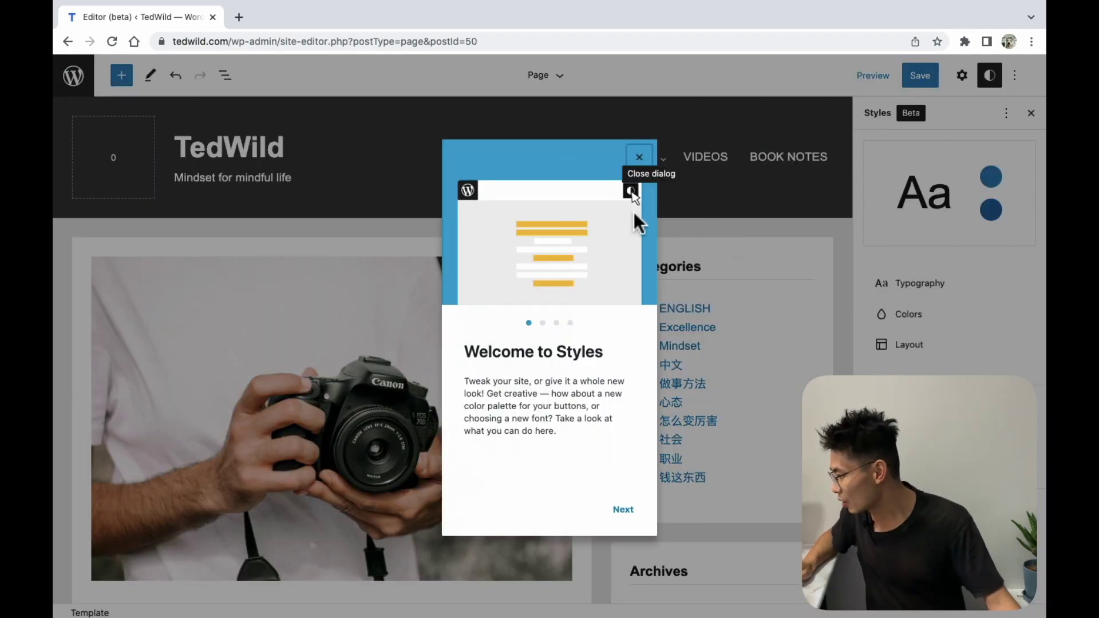
pyautogui.click(623, 514)
pyautogui.click(622, 513)
pyautogui.click(622, 513)
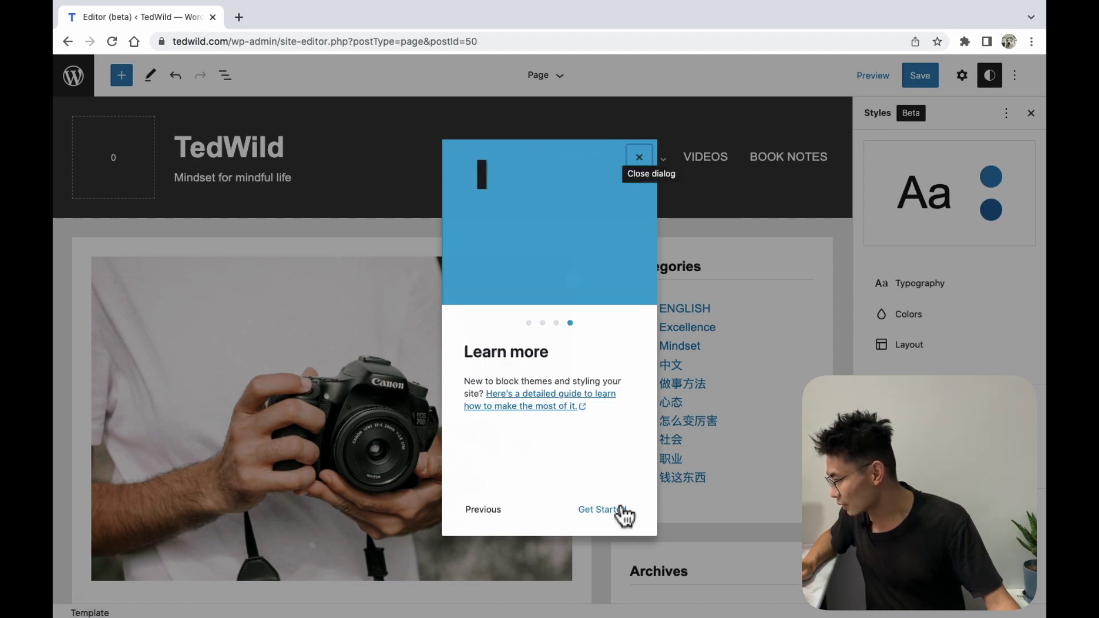
pyautogui.click(639, 157)
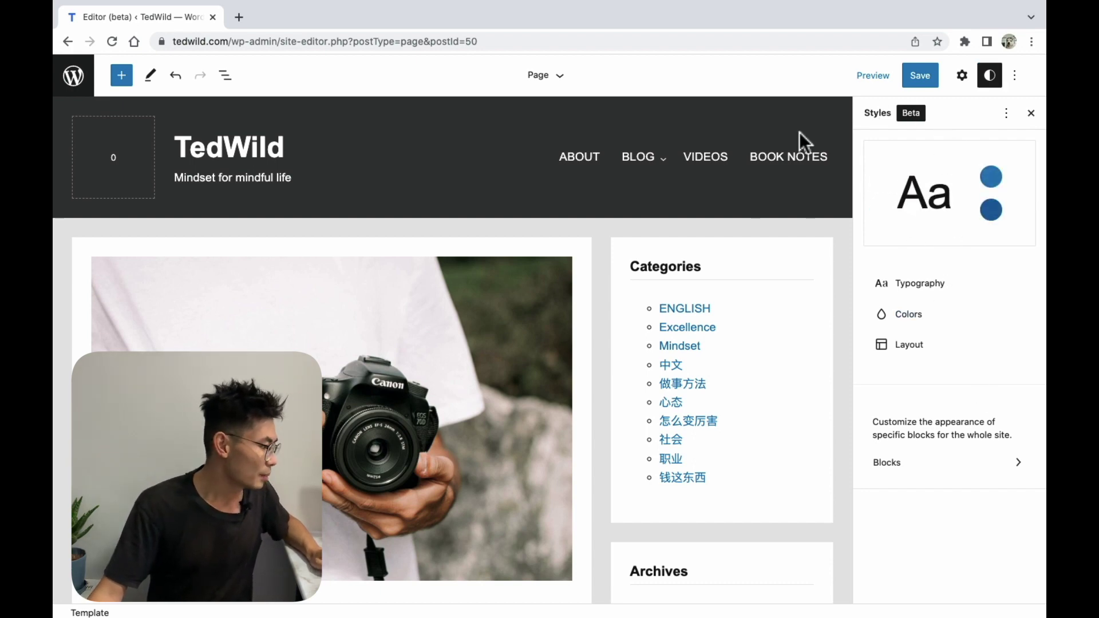
# Step: Select the header, the sidebar's Categories block and the post featured image to examine the page template's parts
pyautogui.click(366, 186)
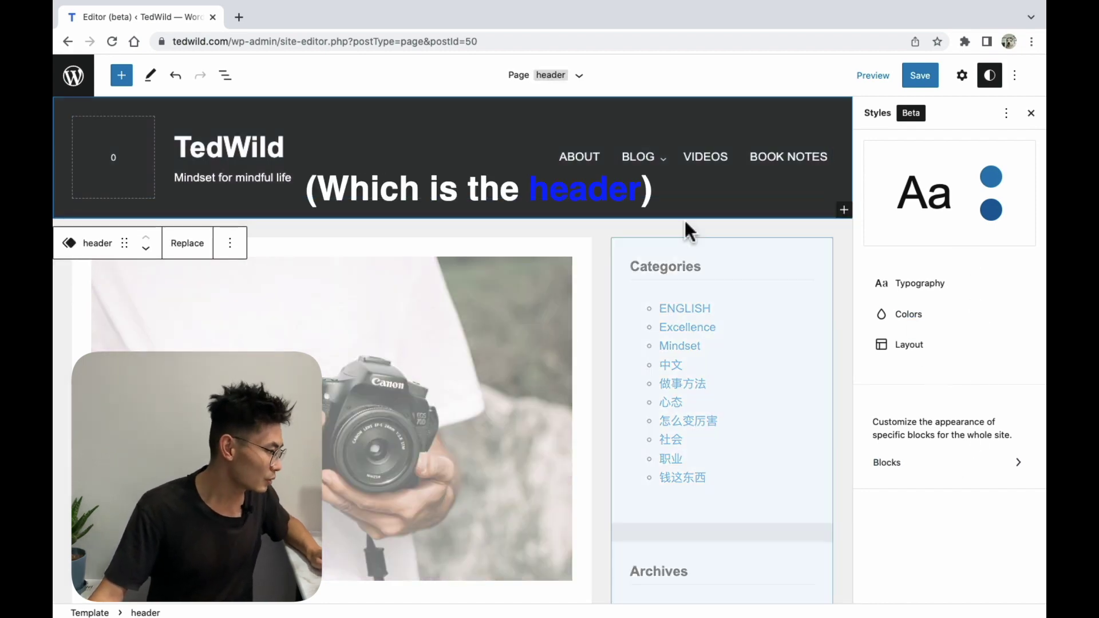
pyautogui.scroll(-3, 508, 318)
pyautogui.click(735, 248)
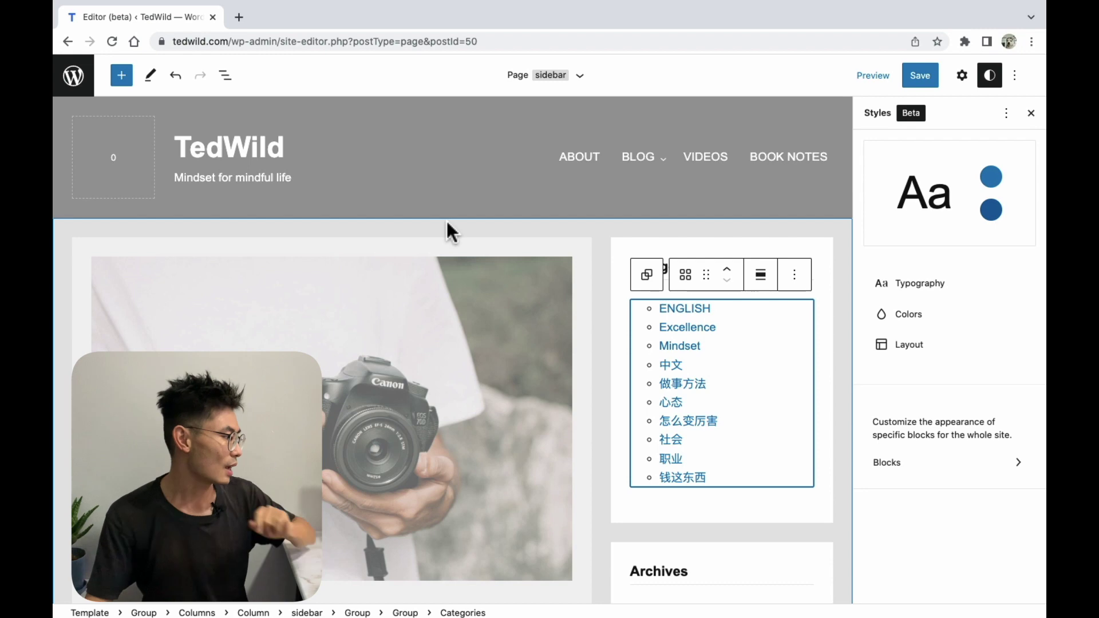
pyautogui.click(471, 260)
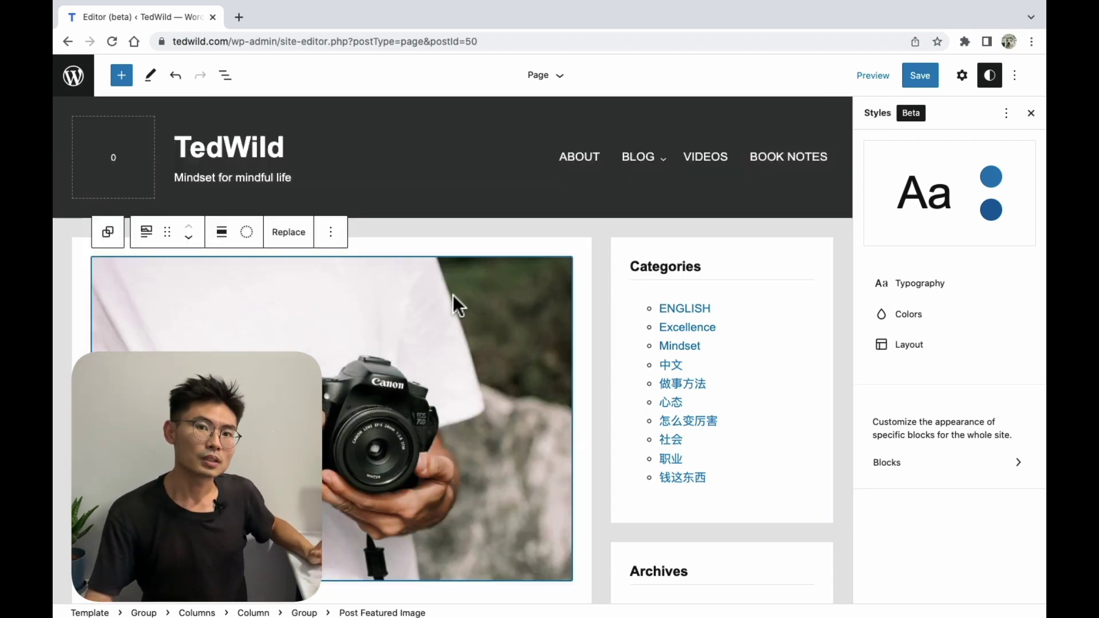
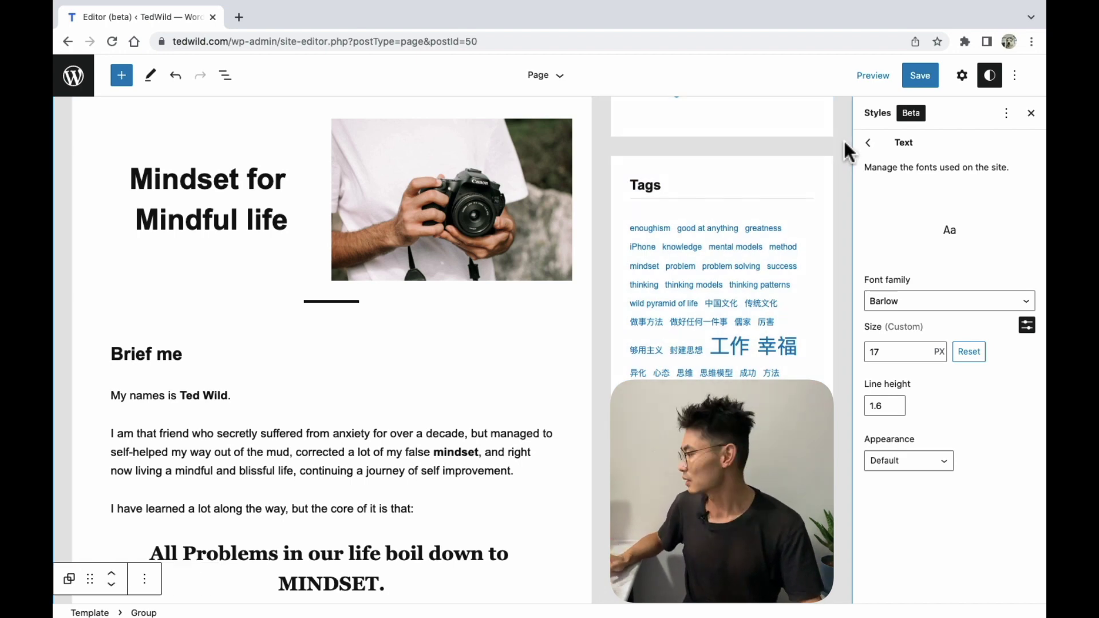
# Step: Return to the main Styles overview and select the "Brief me" heading and the paragraph directly below it
pyautogui.click(869, 143)
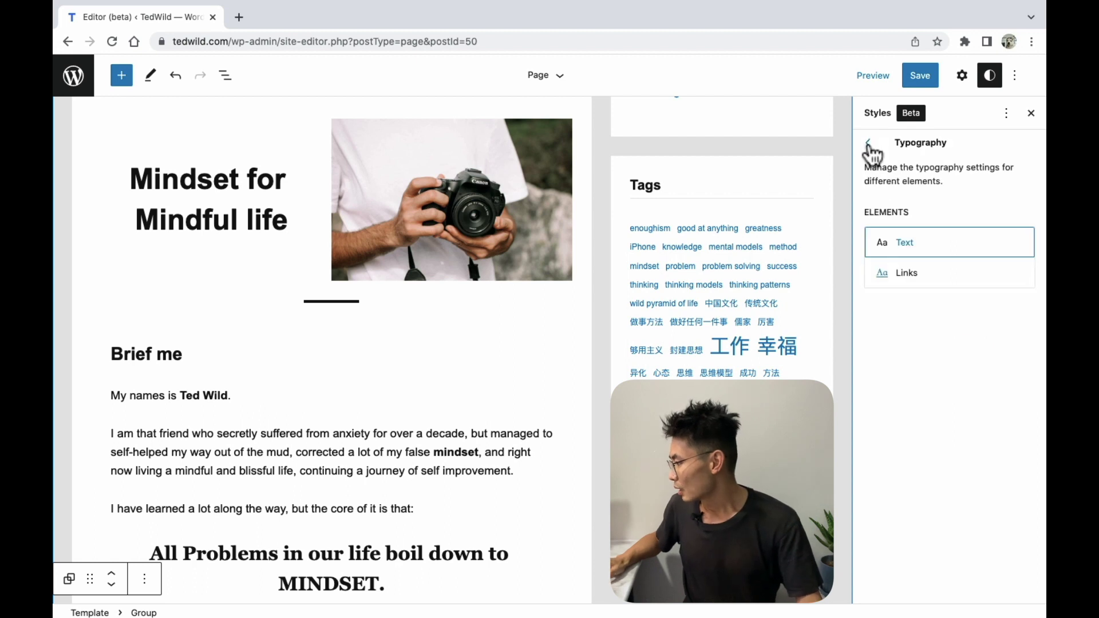
pyautogui.click(869, 144)
pyautogui.click(523, 351)
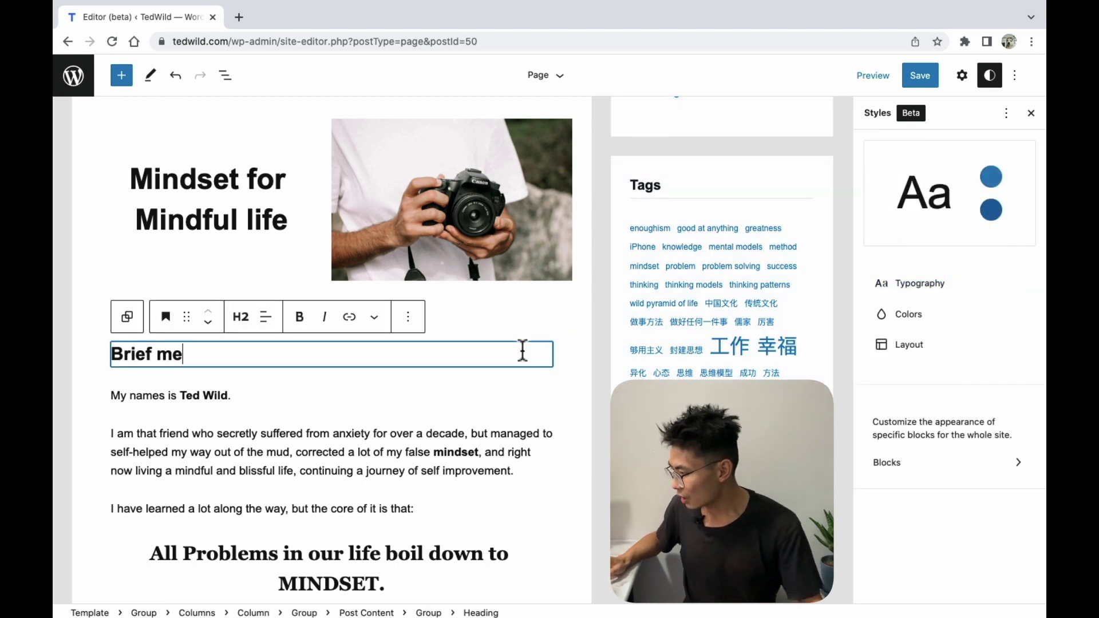
pyautogui.click(479, 398)
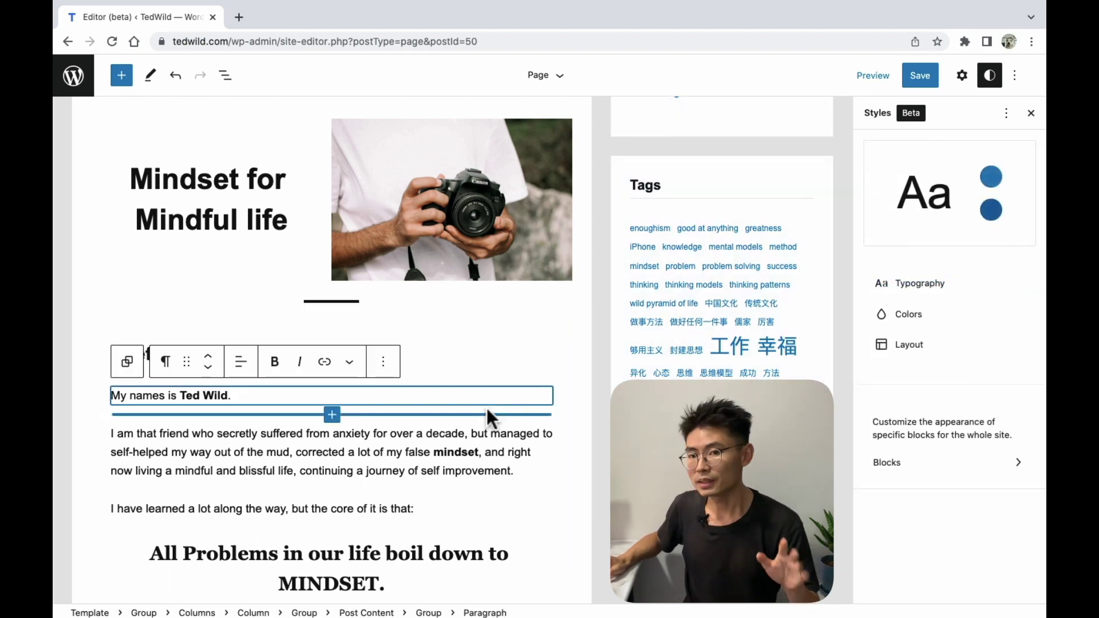
# Step: Open the site-wide typography settings for Text, view the available font families and close the list without choosing another
pyautogui.click(920, 284)
pyautogui.click(924, 246)
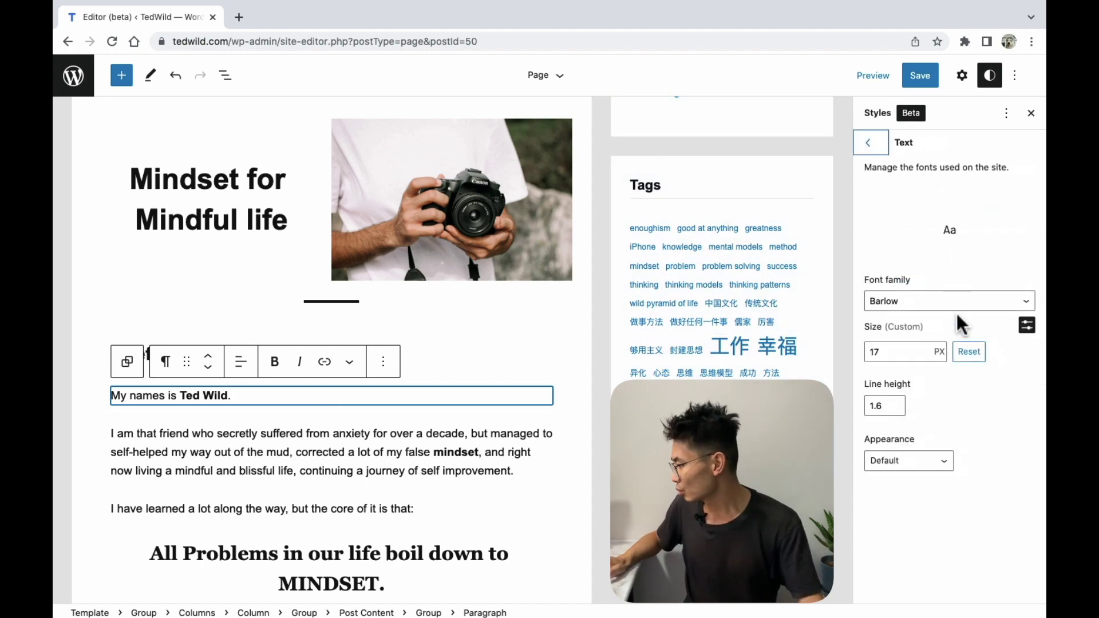
pyautogui.click(939, 300)
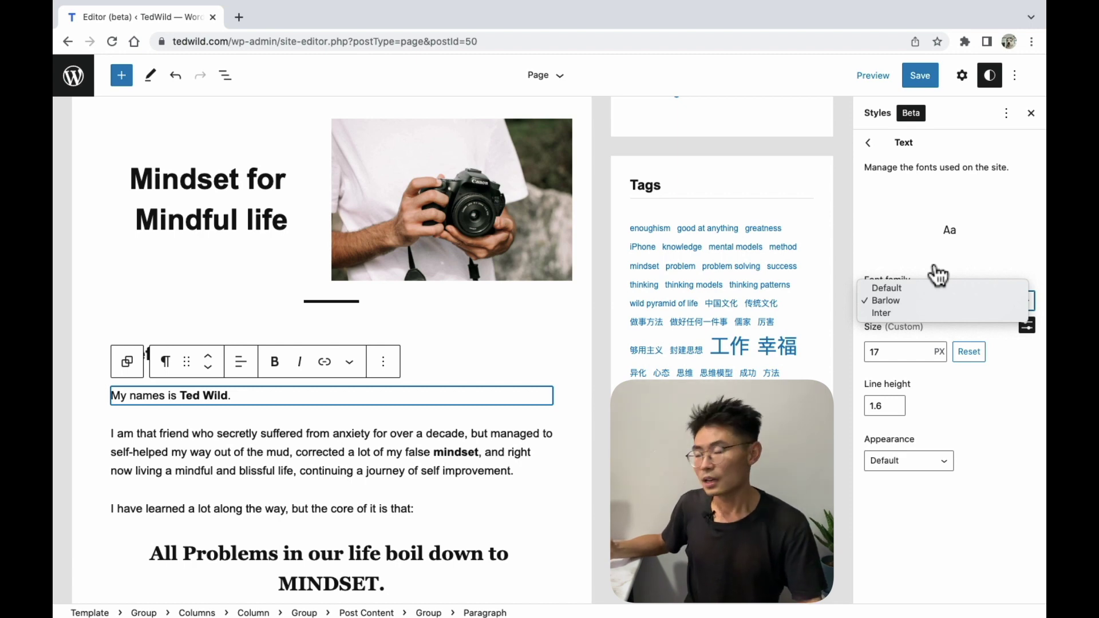
pyautogui.click(869, 233)
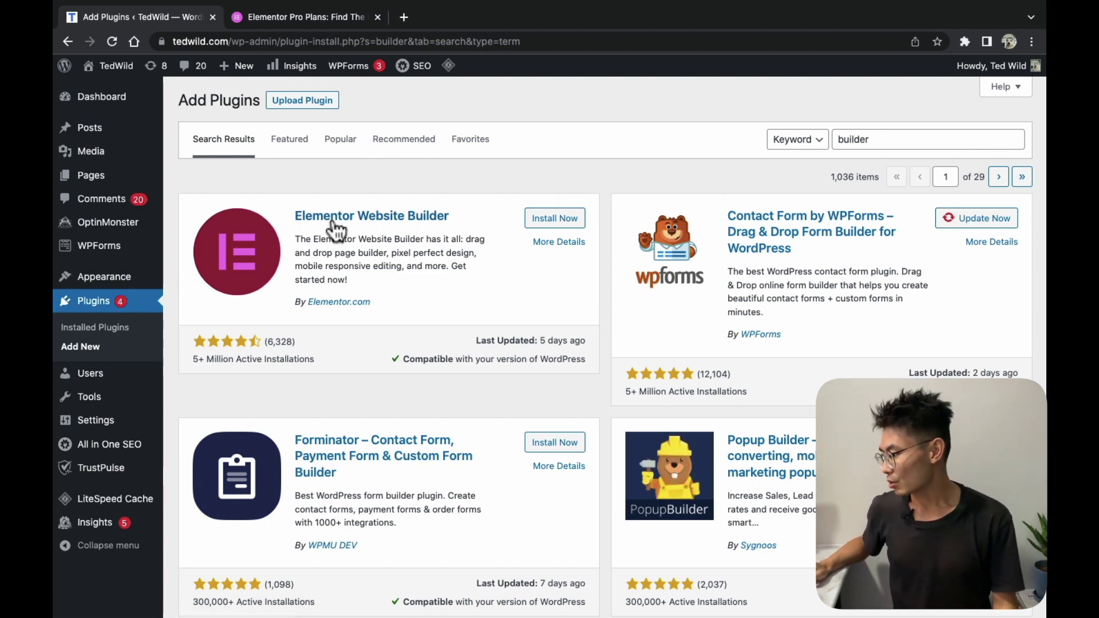
# Step: Browse the plugin search results for "builder", open the details of Elementor Website Builder and view its screenshots
pyautogui.scroll(-8, 483, 309)
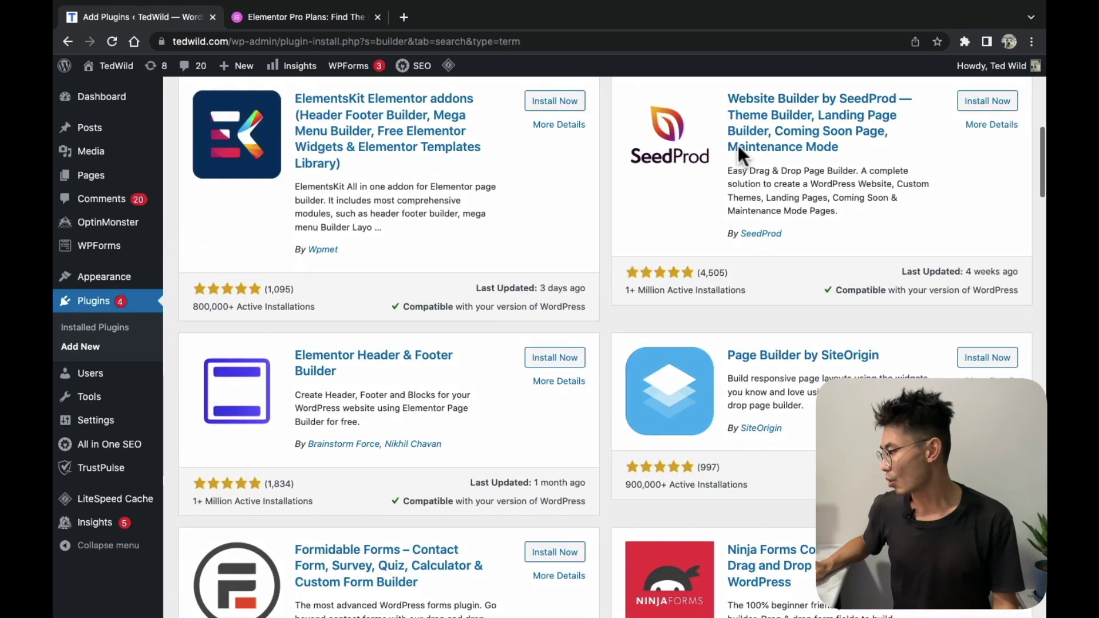
pyautogui.scroll(-15, 668, 334)
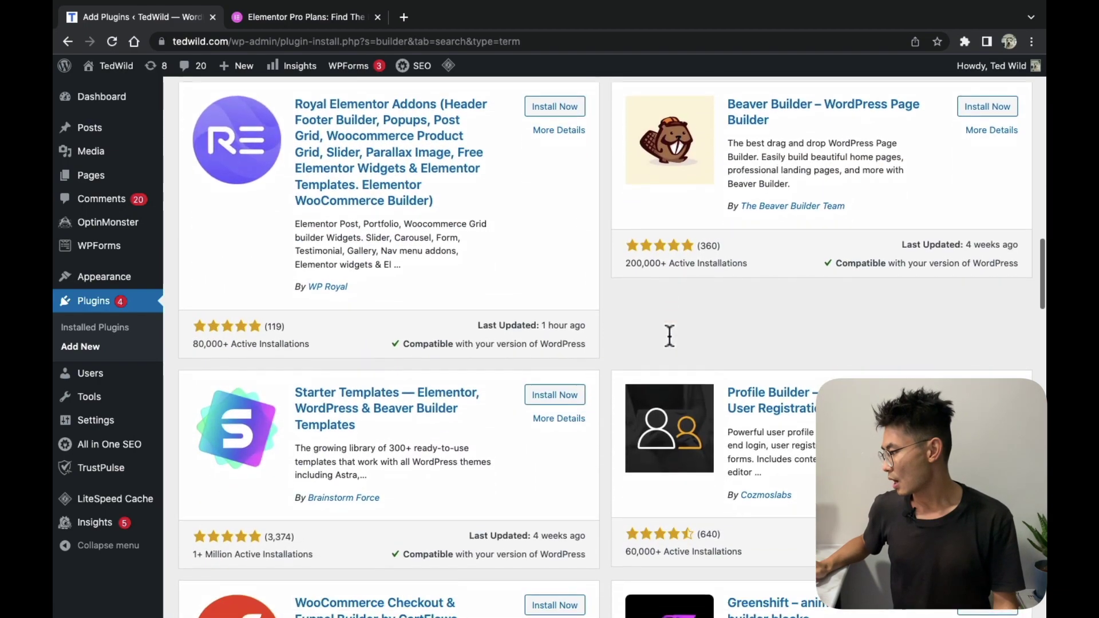
pyautogui.scroll(20, 633, 147)
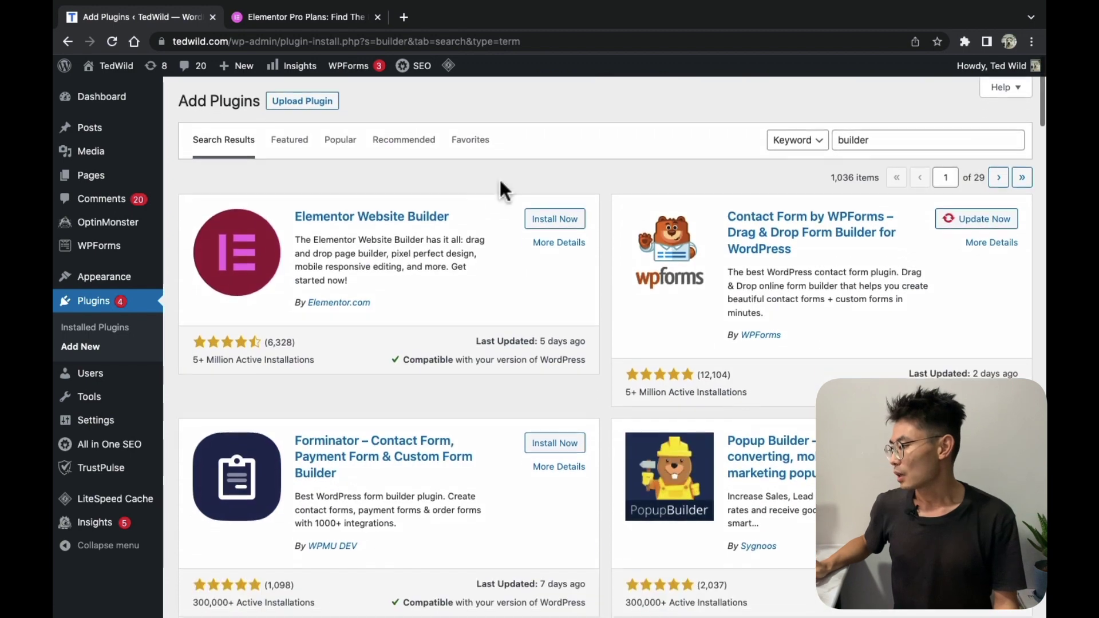
pyautogui.click(366, 220)
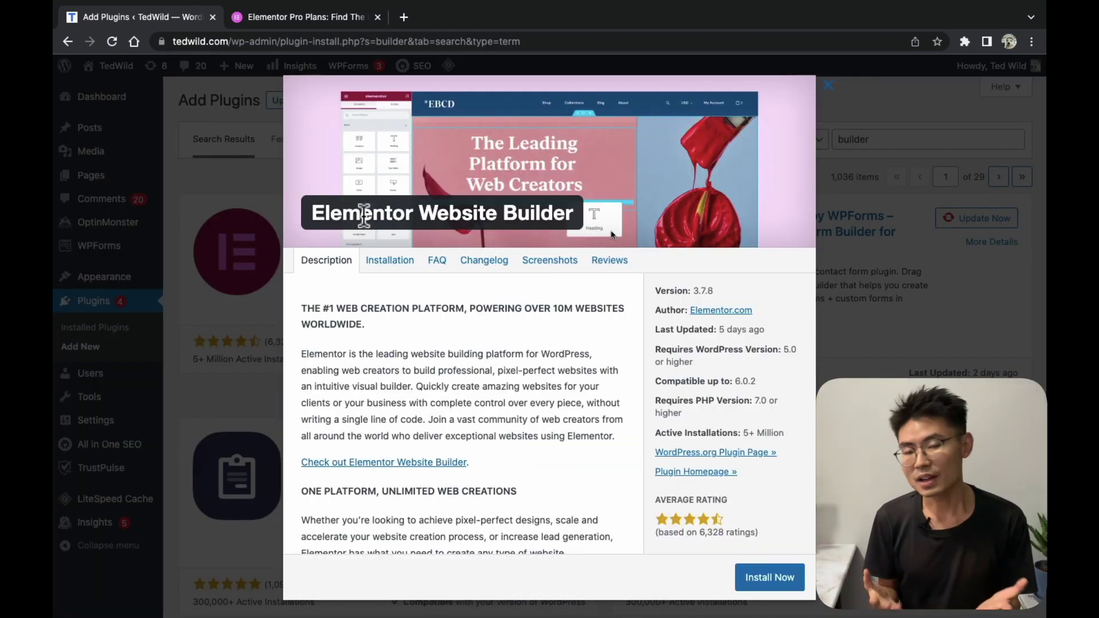
pyautogui.click(558, 259)
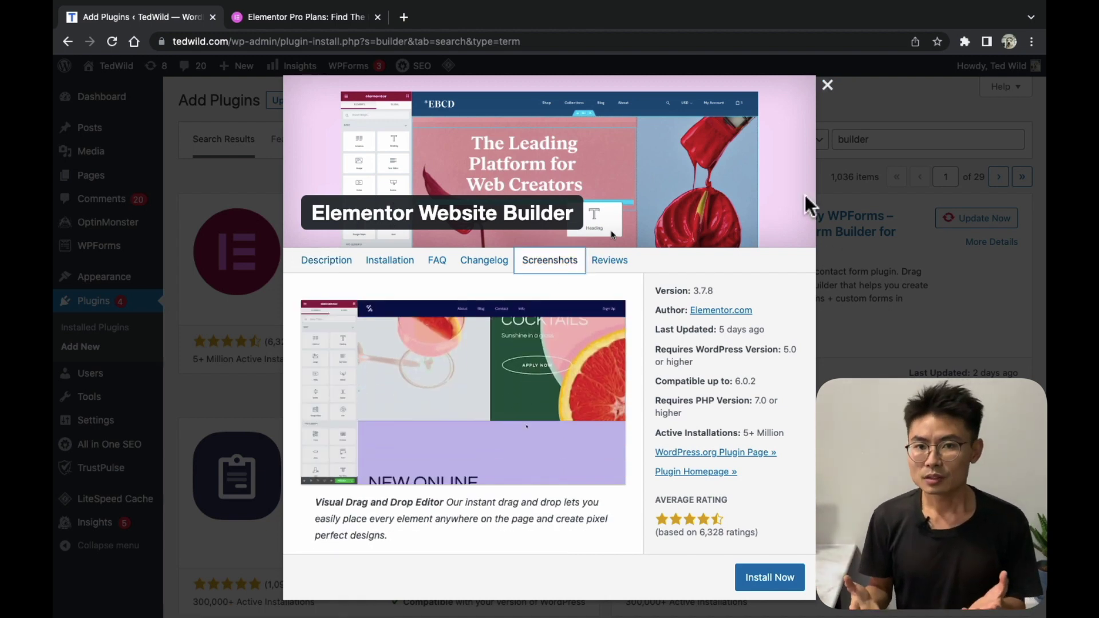